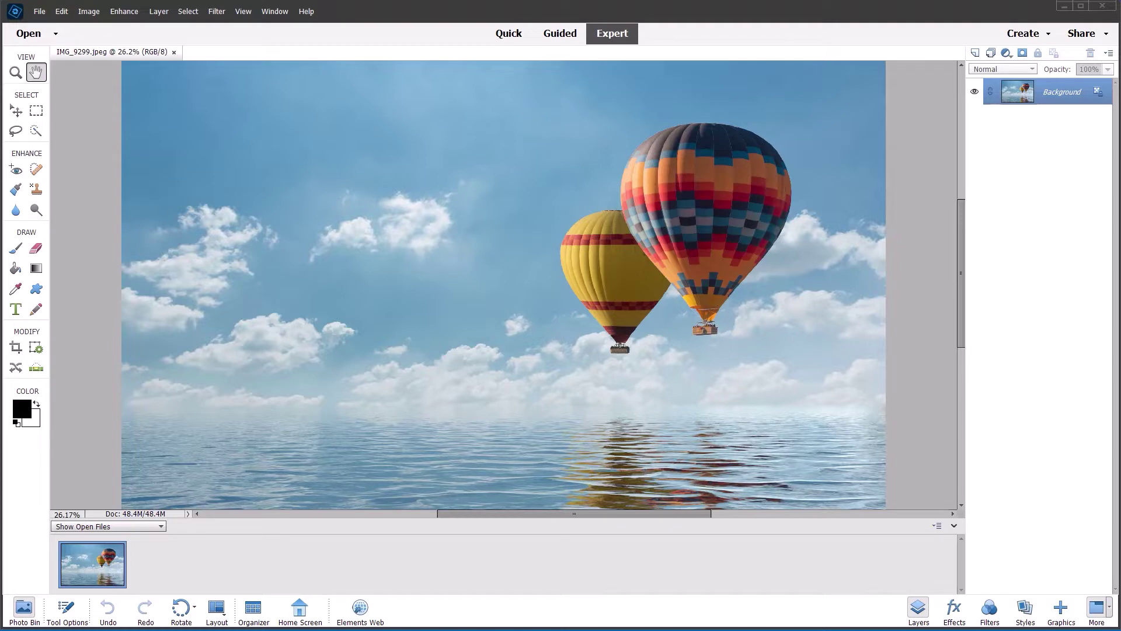
Start Moving Elements on the balloon photo, select its sky, and subtract the stray patch of water at the left end of the horizon.
click(125, 12)
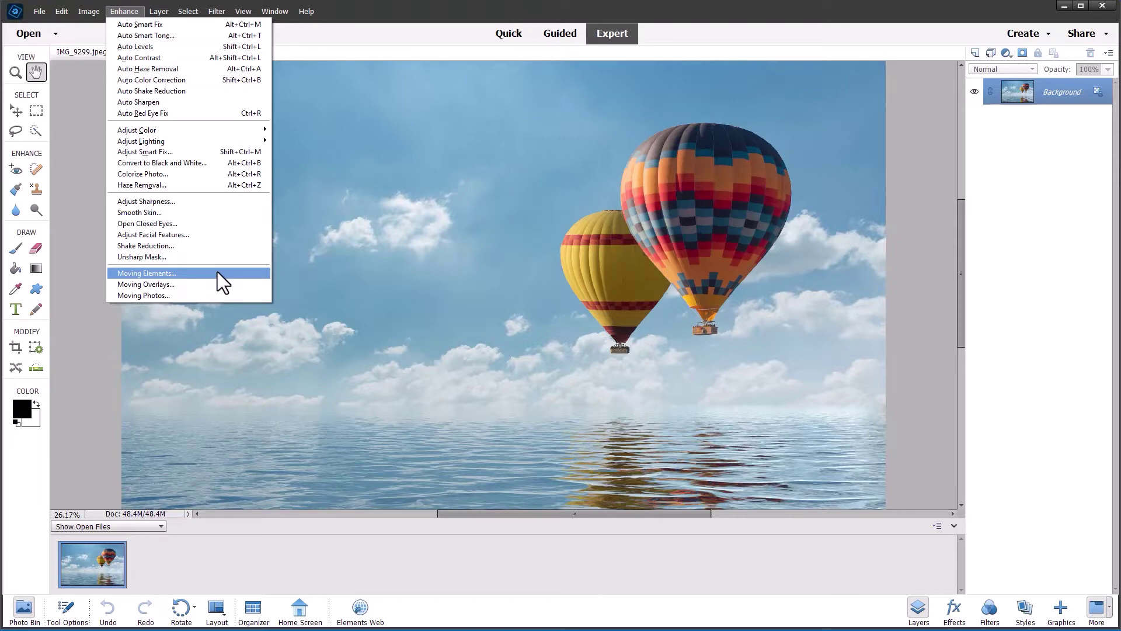
click(157, 272)
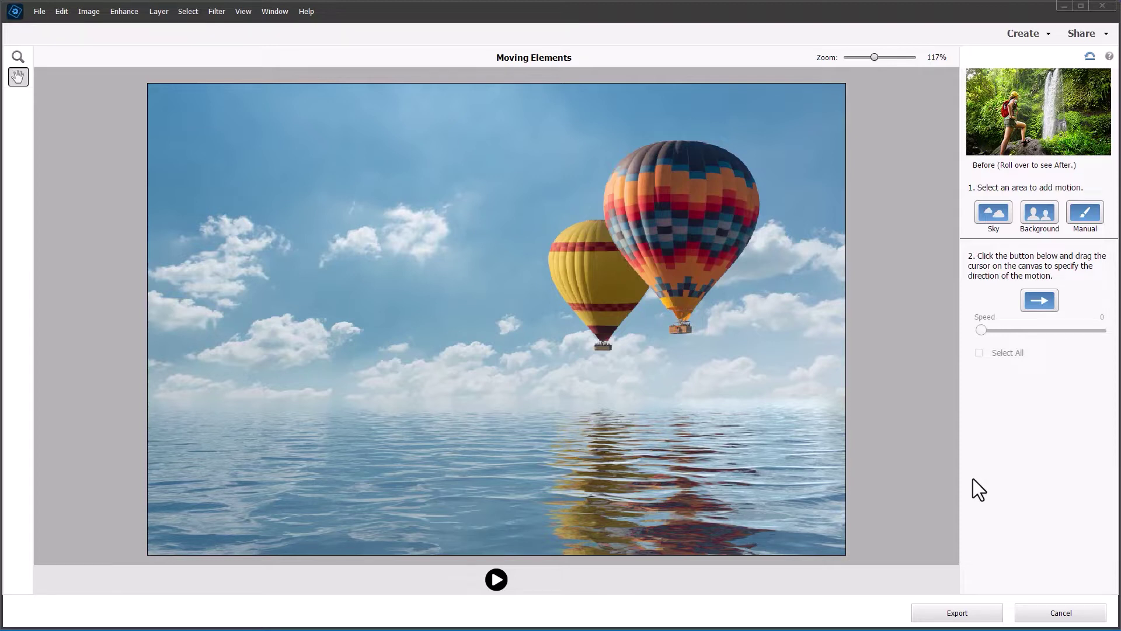
click(993, 212)
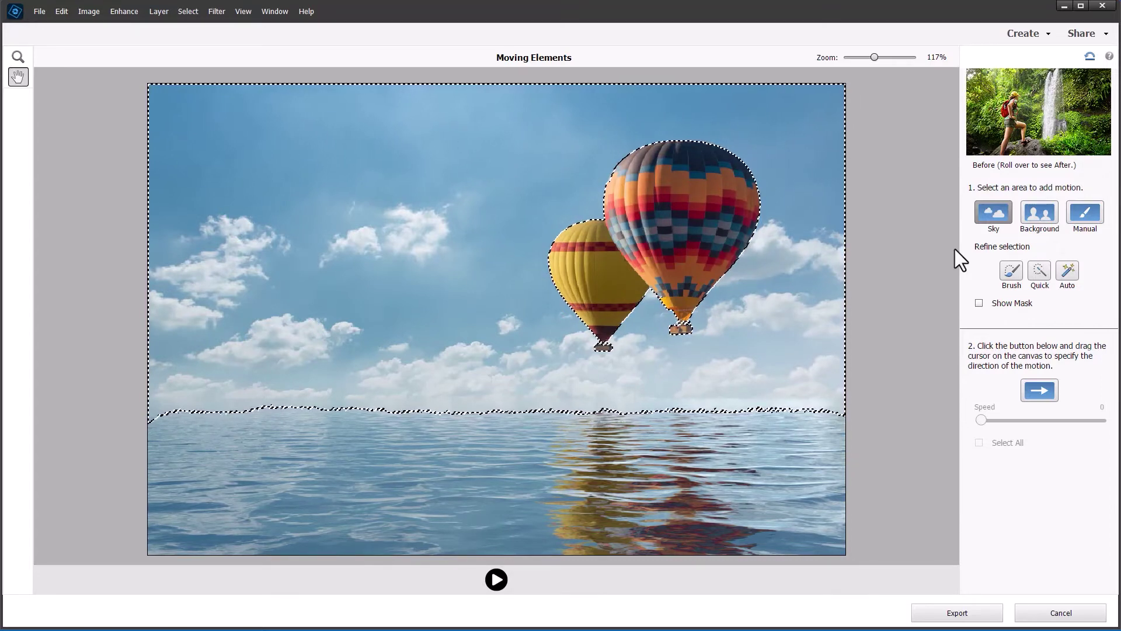
click(1038, 276)
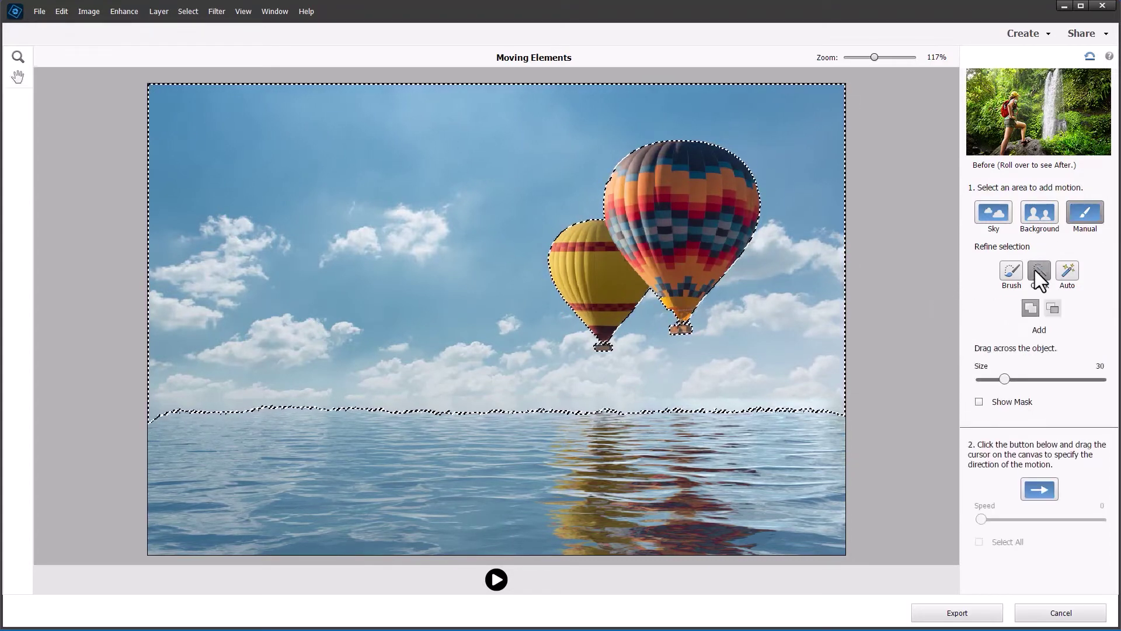
click(1054, 306)
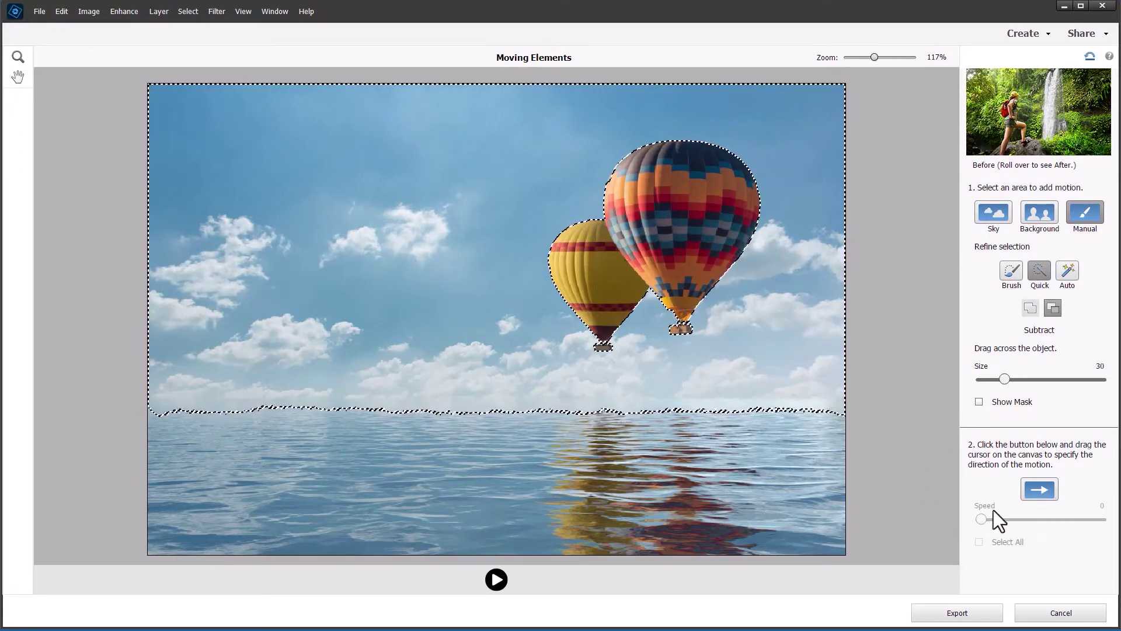
Draw a left-to-right motion arrow across the clouds just above the horizon and preview the sky animation.
click(1037, 493)
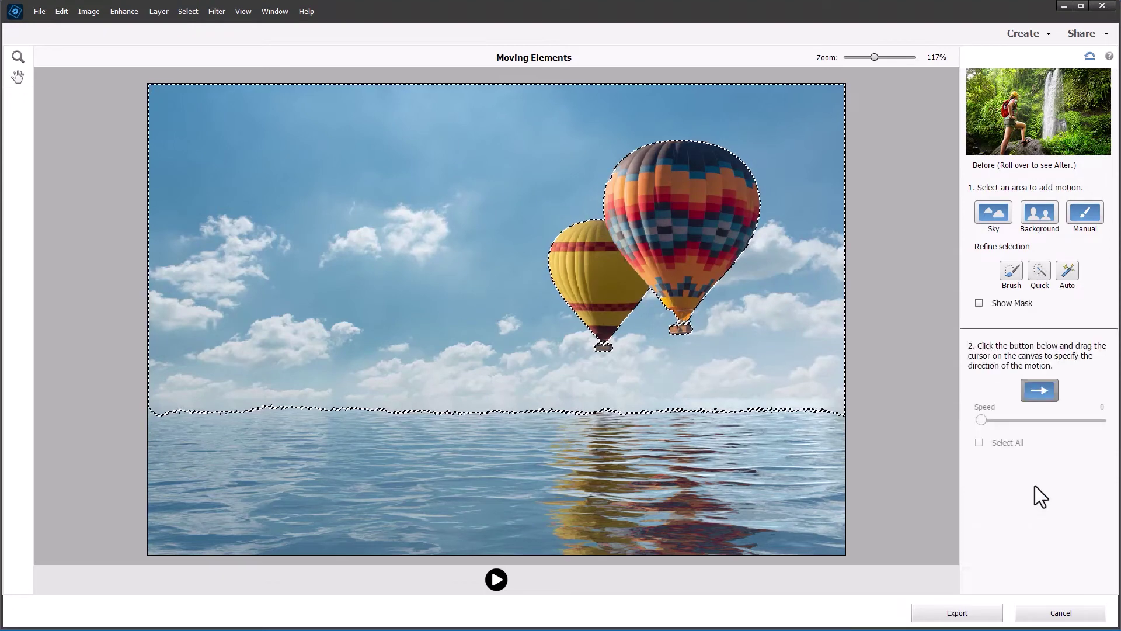
drag(198, 355, 353, 356)
drag(587, 371, 735, 372)
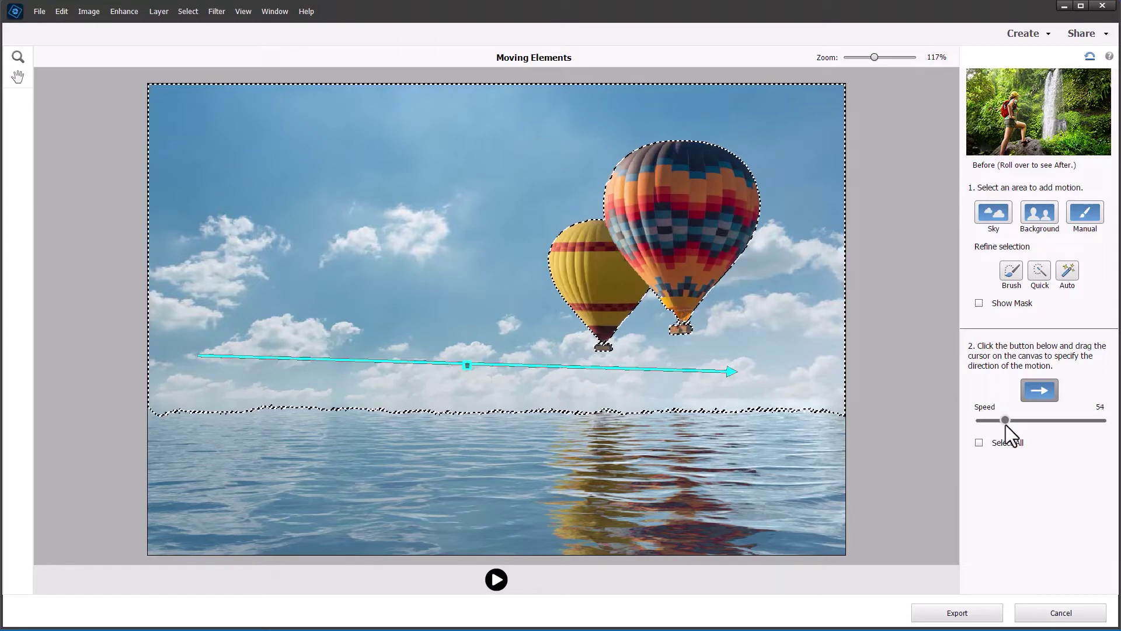
click(497, 580)
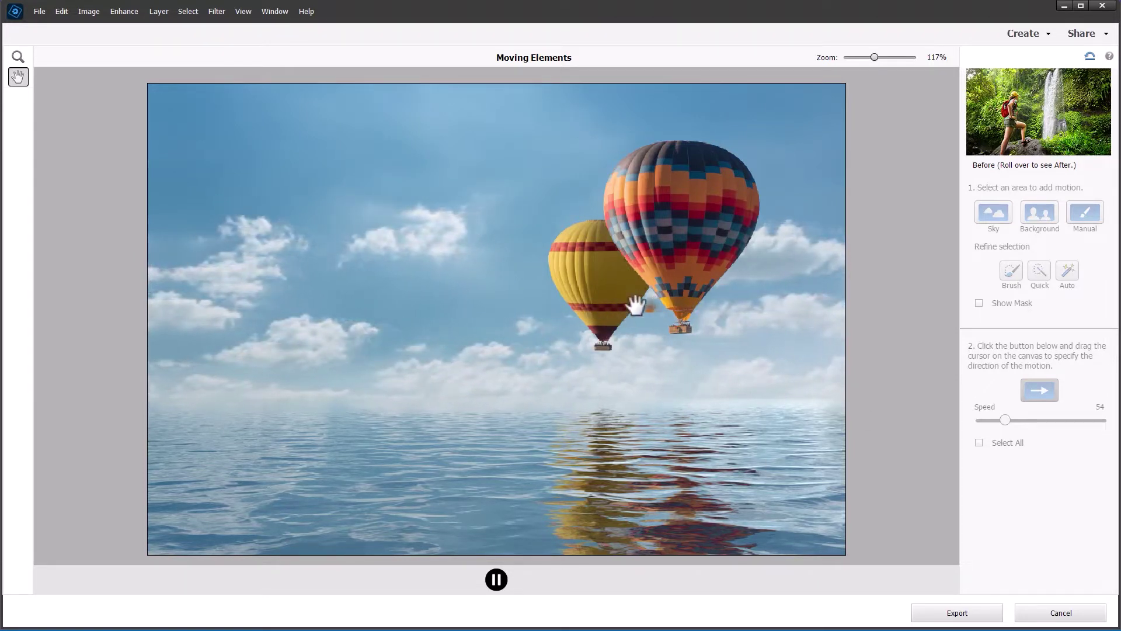
click(502, 581)
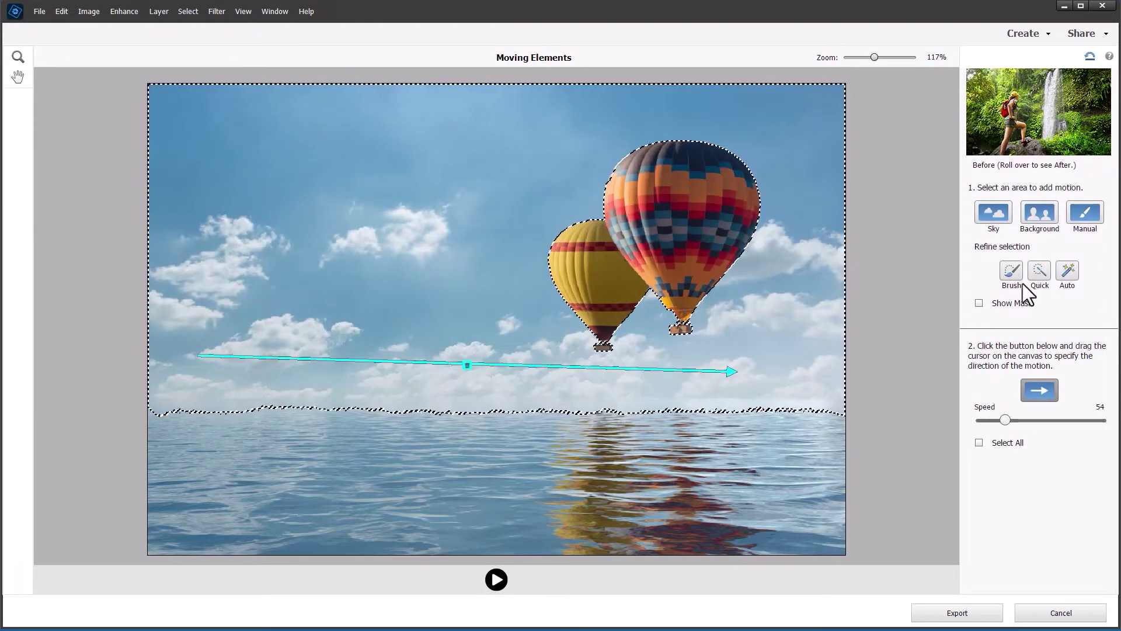
Show the mask, brush the sky beside both balloons' lower edges out of the selection in Subtract mode, and preview the animation.
click(1040, 268)
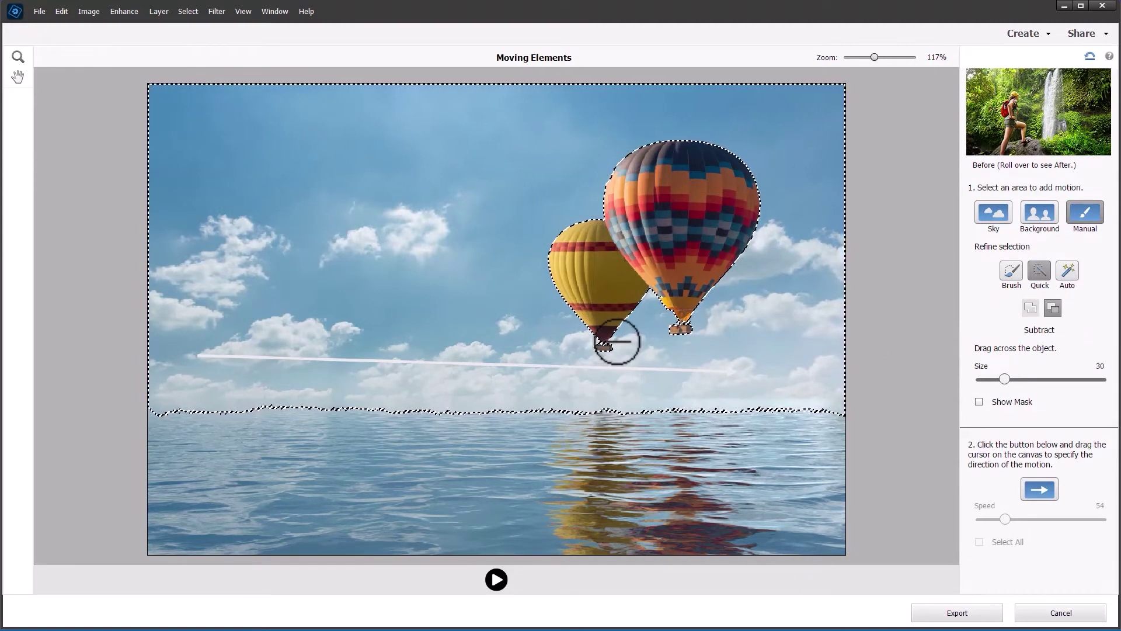
click(1010, 268)
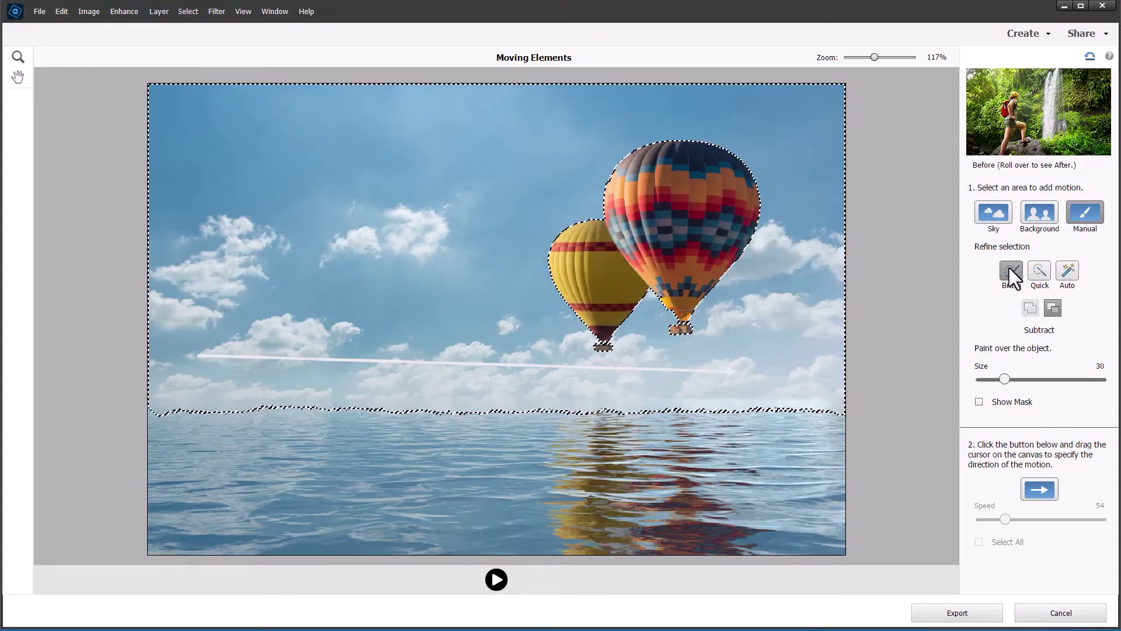
click(979, 402)
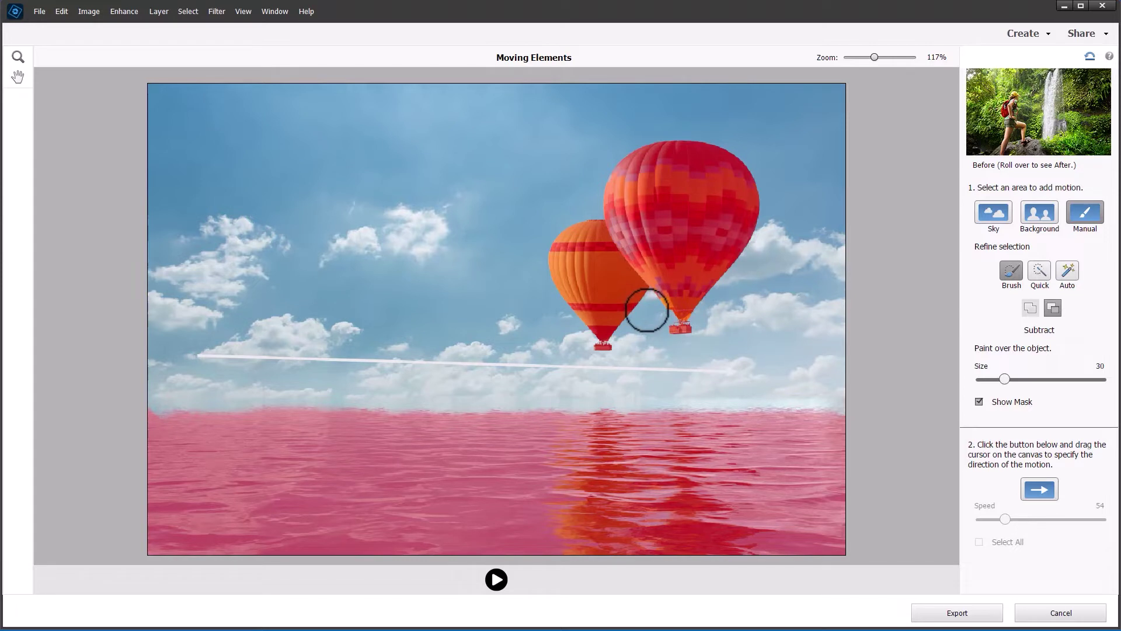
drag(645, 308, 624, 325)
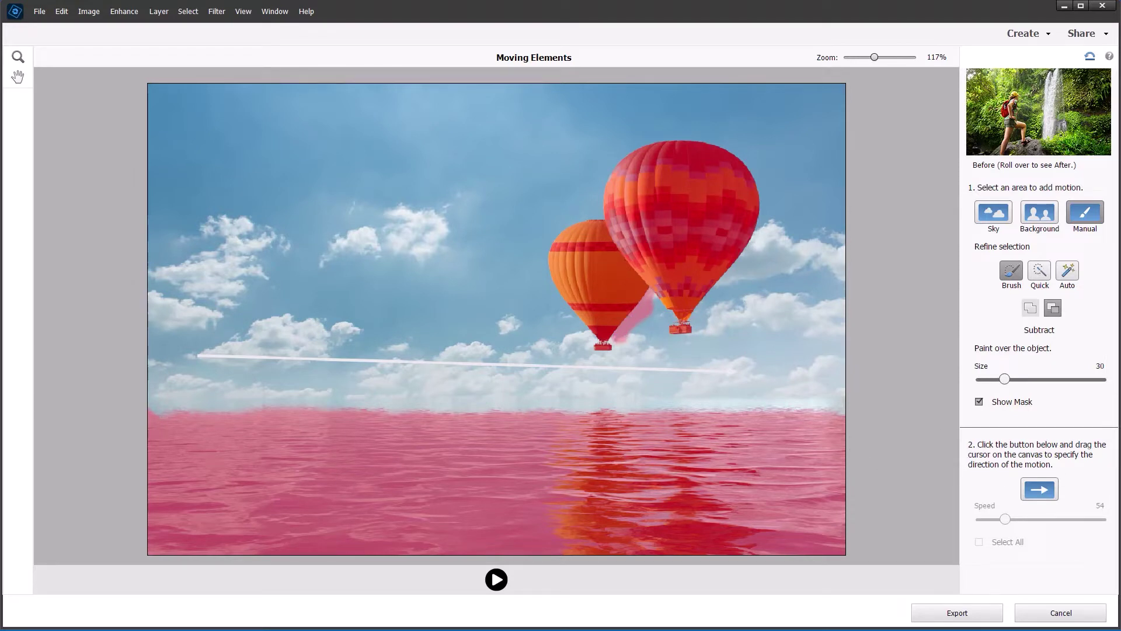
mouse_move(712, 284)
mouse_down()
mouse_move(703, 308)
mouse_move(709, 293)
mouse_up()
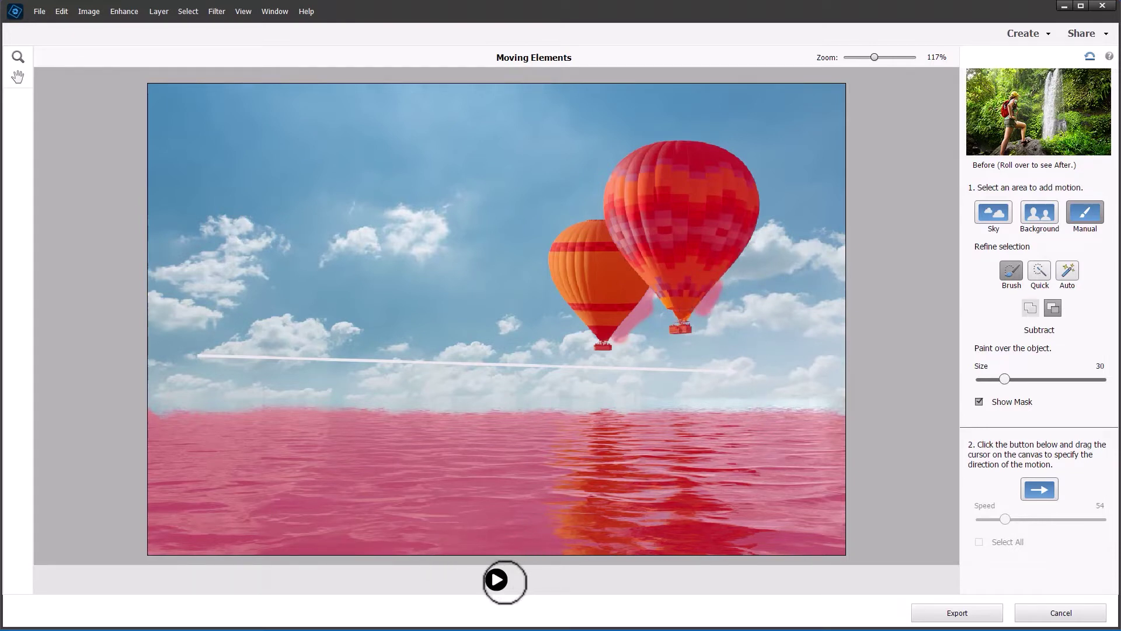
click(497, 583)
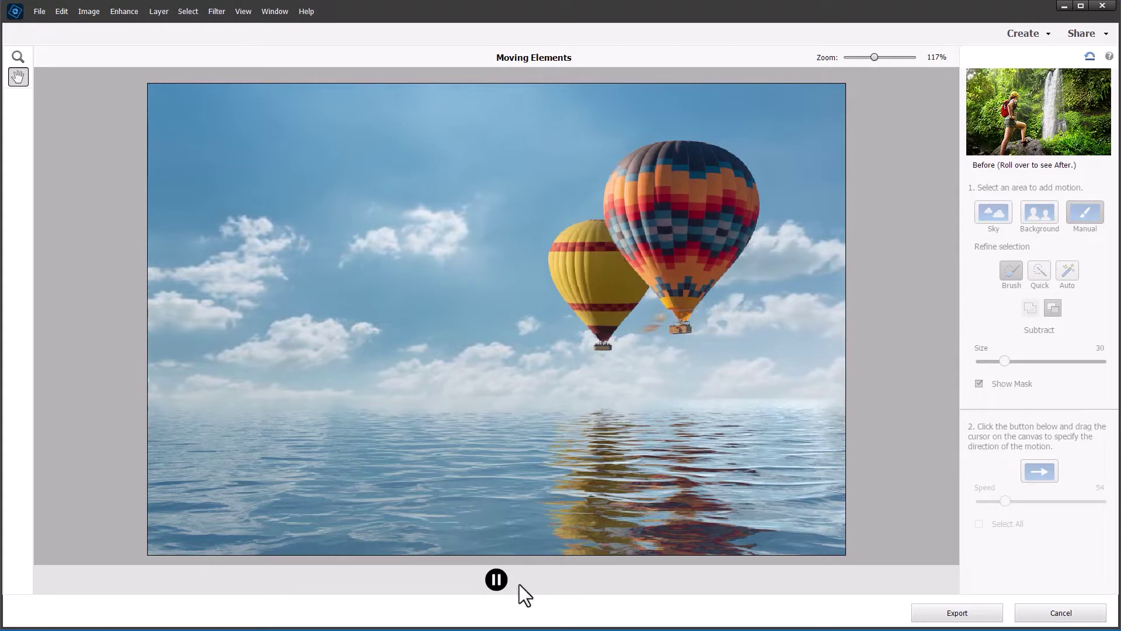
click(496, 580)
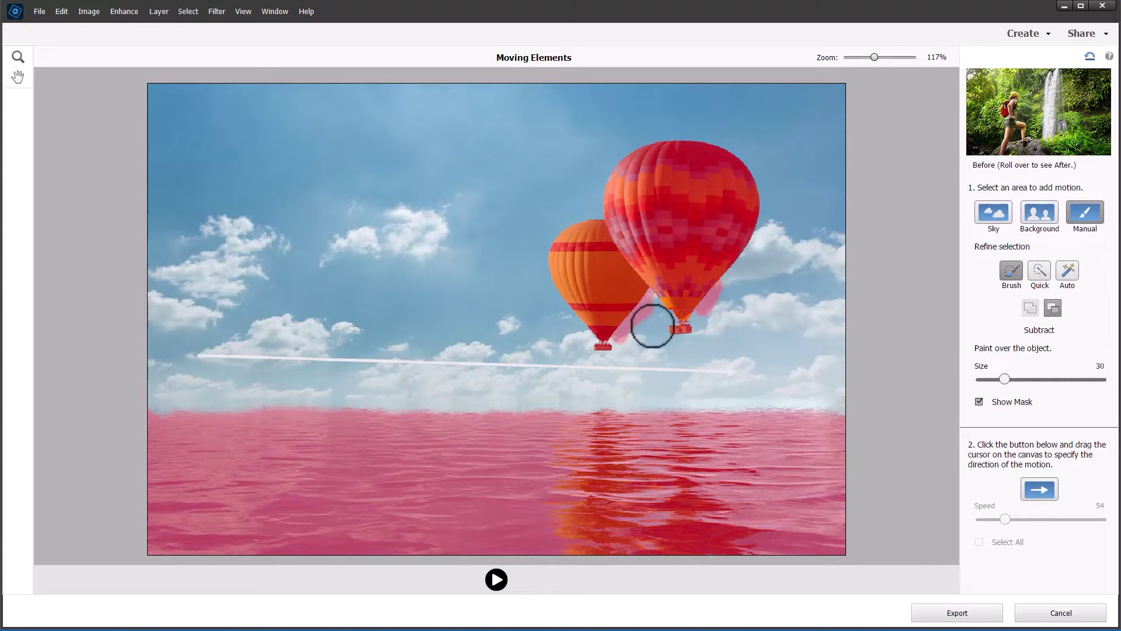
Subtract the remaining sky between the two balloon baskets from the selection and preview the animation again.
mouse_move(652, 326)
mouse_down()
mouse_move(653, 298)
mouse_move(668, 319)
mouse_move(665, 299)
mouse_move(607, 347)
mouse_move(649, 342)
mouse_move(668, 314)
mouse_move(669, 338)
mouse_move(654, 307)
mouse_up()
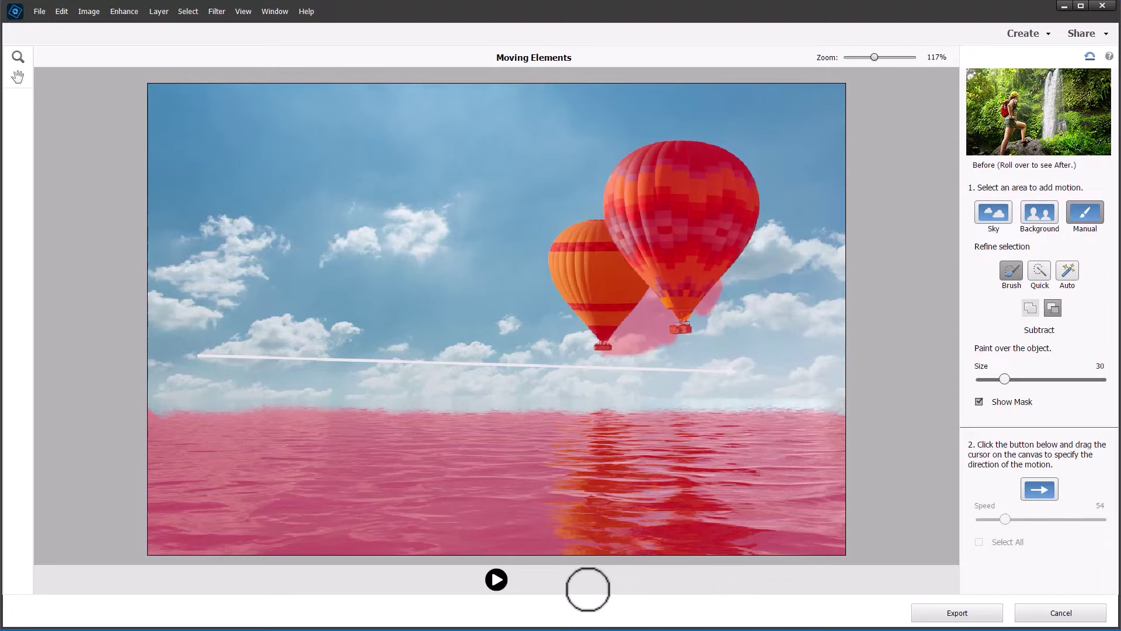
click(495, 581)
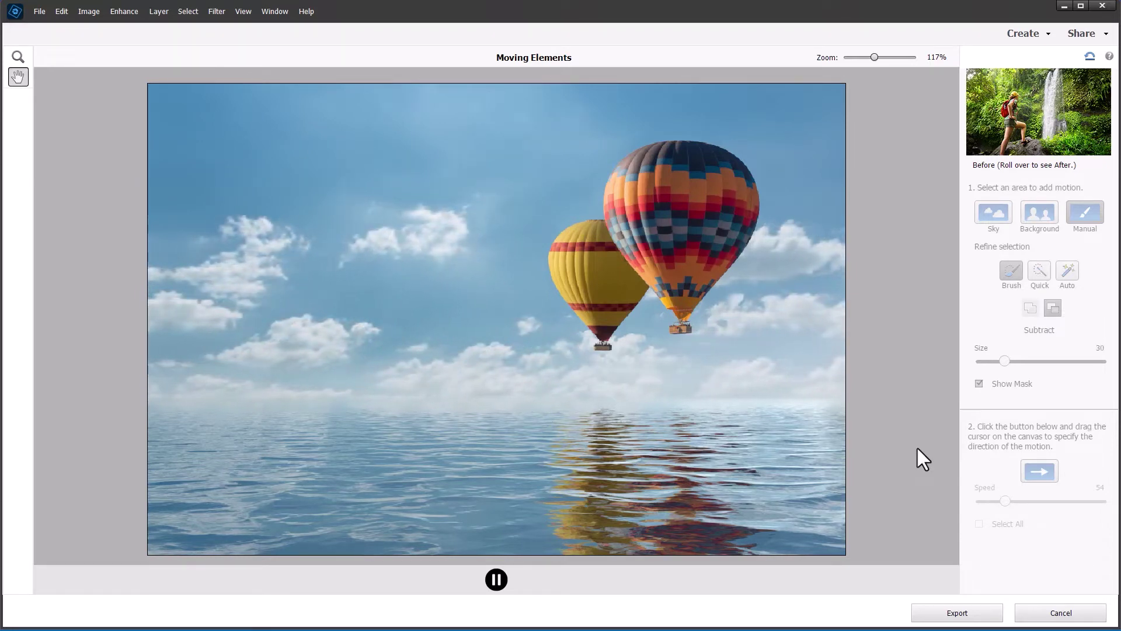
click(496, 580)
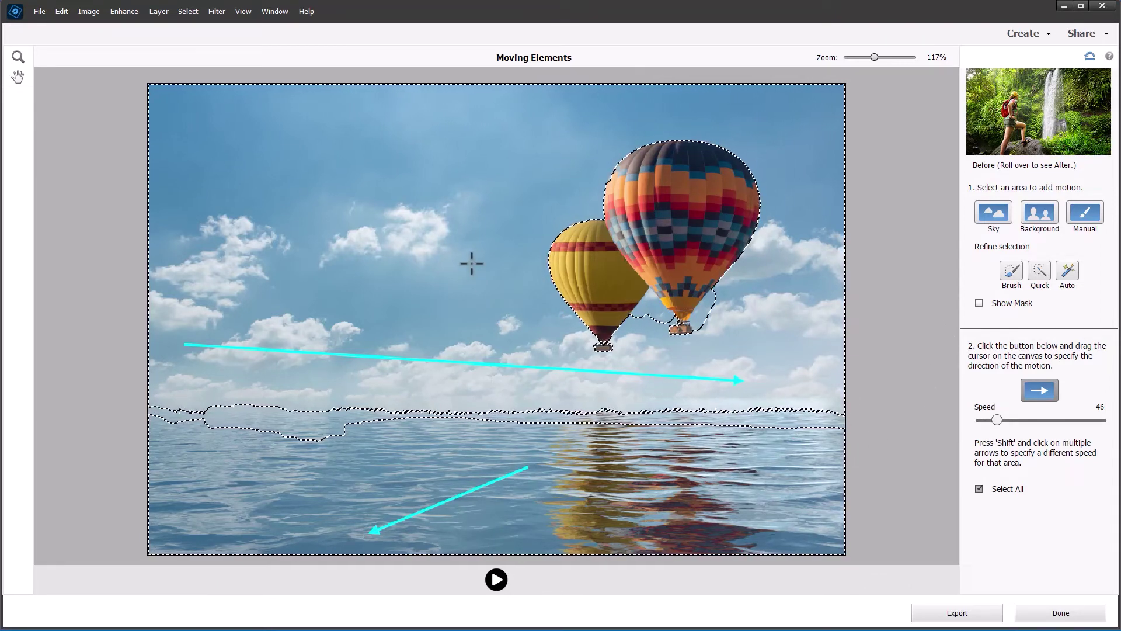
Preview the combined sky and water motion on the balloon photo and start exporting it.
click(497, 581)
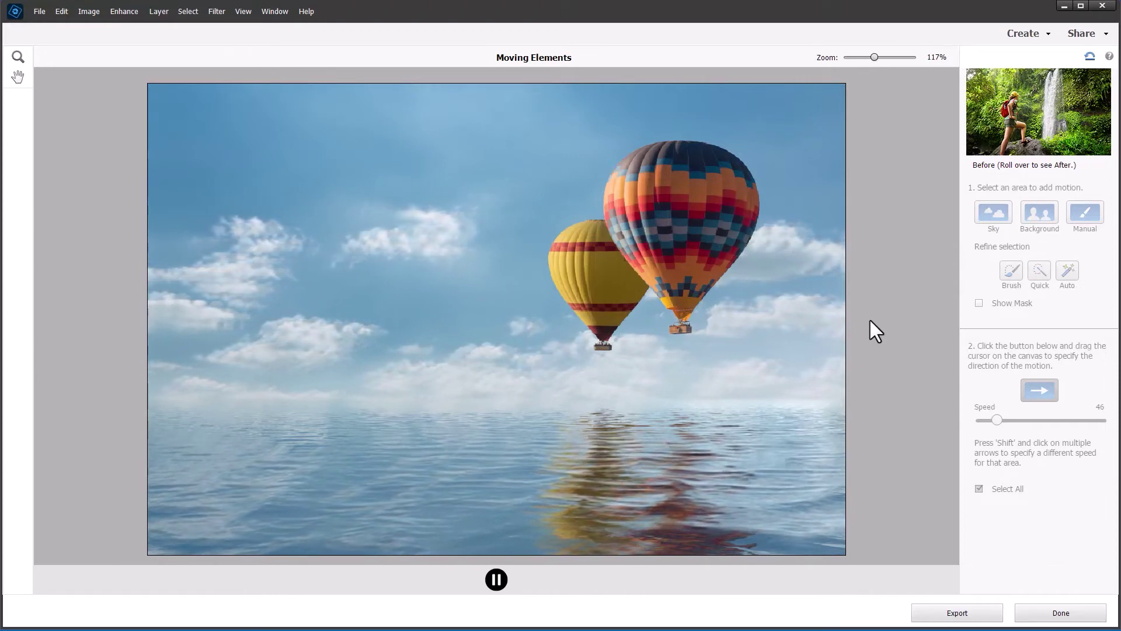
click(956, 613)
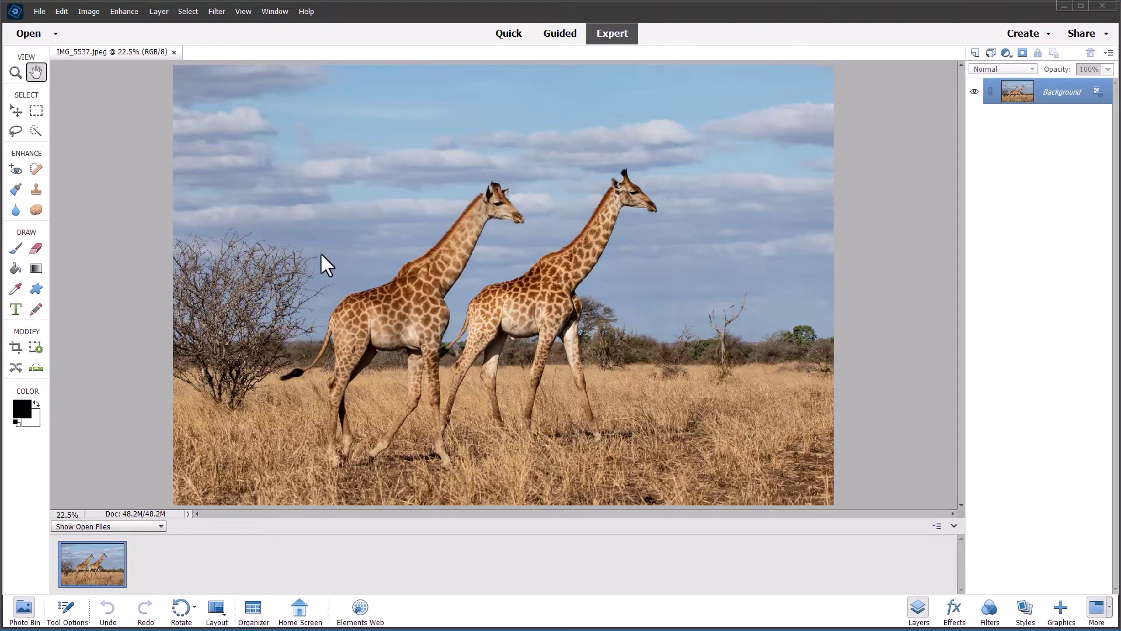
Start Moving Elements on the giraffe photo and select its sky automatically.
click(134, 10)
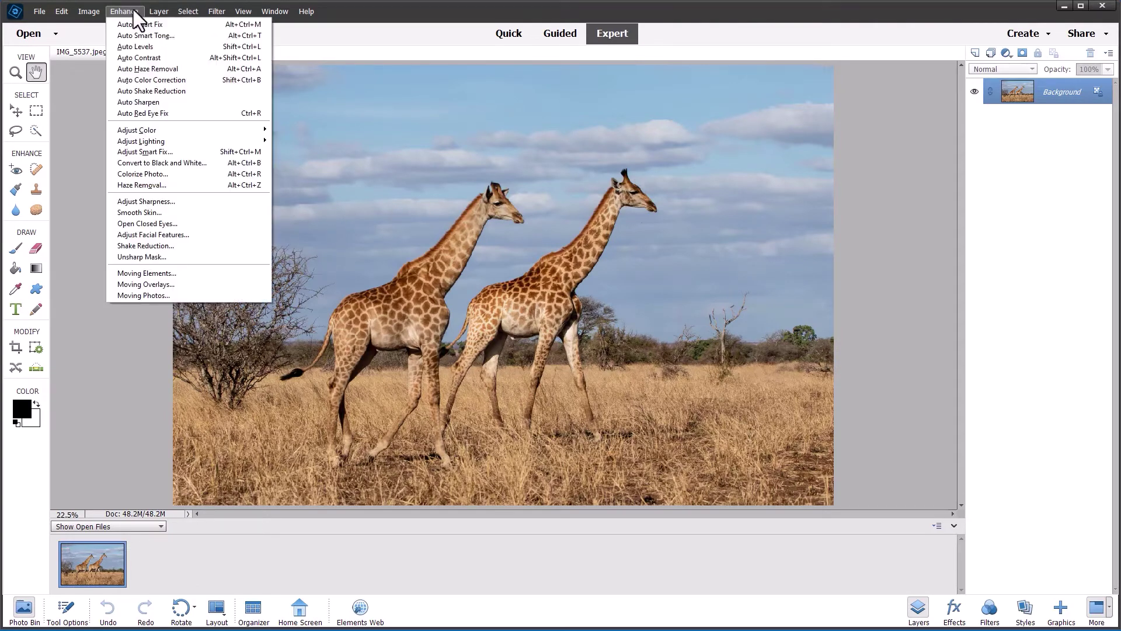
click(154, 272)
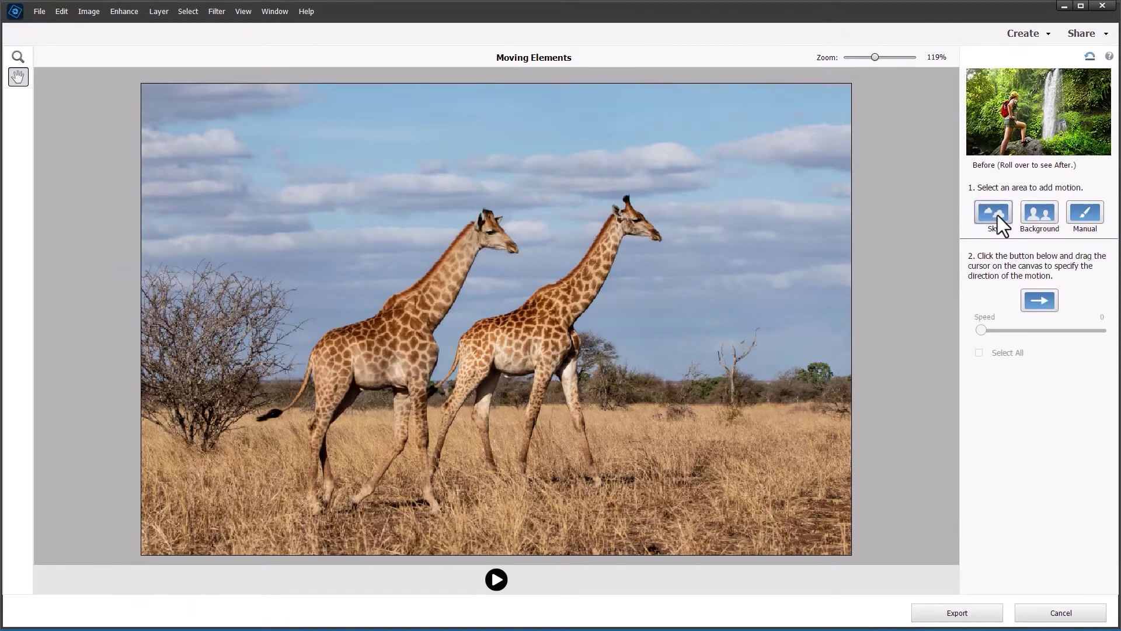
click(996, 214)
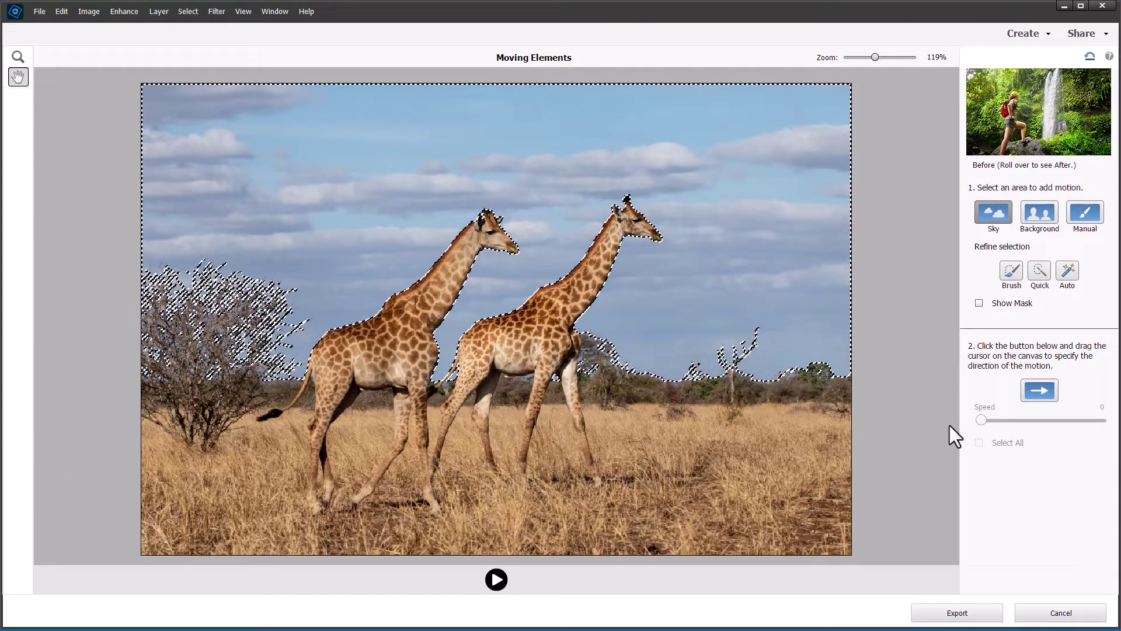
Draw a slightly rising left-to-right motion arrow across the sky above the giraffes and preview the animation.
click(1033, 389)
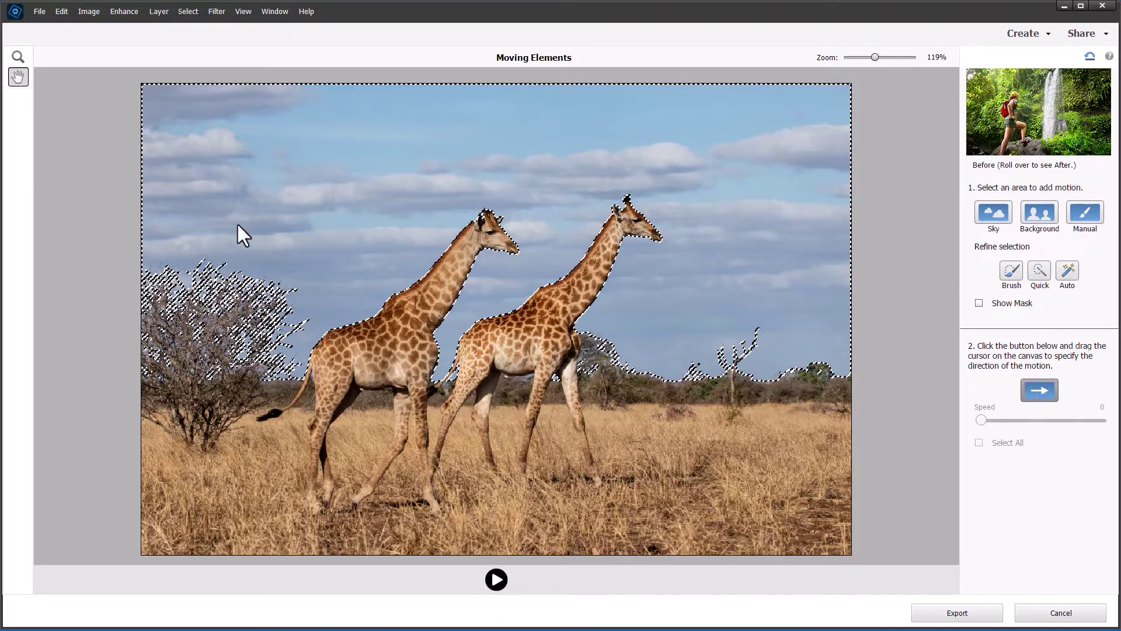
drag(219, 193, 841, 153)
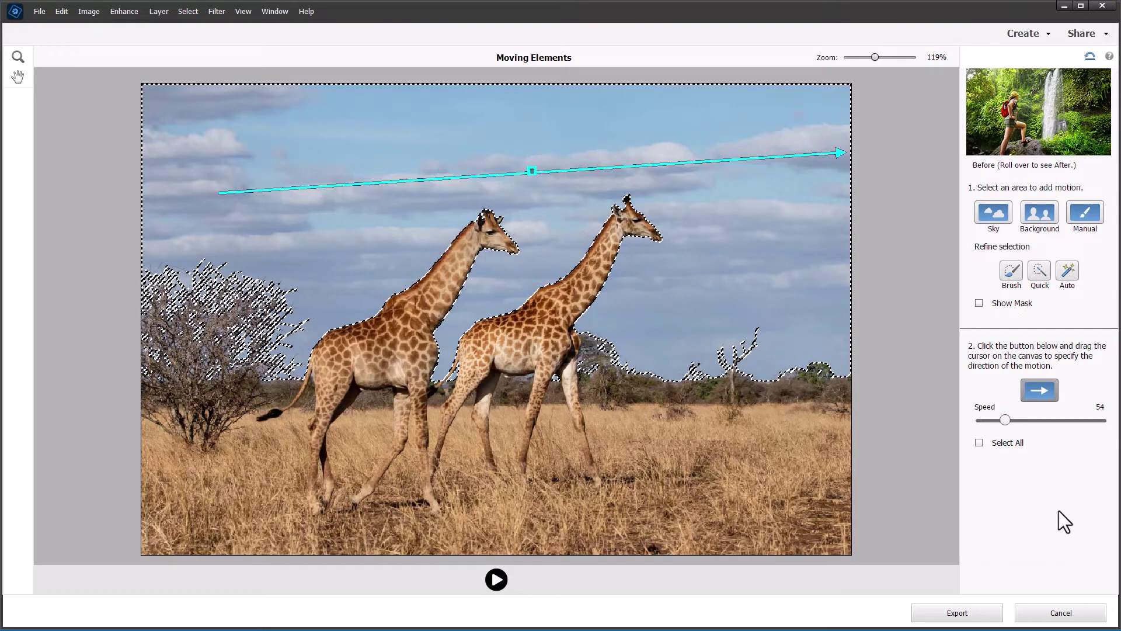
click(503, 584)
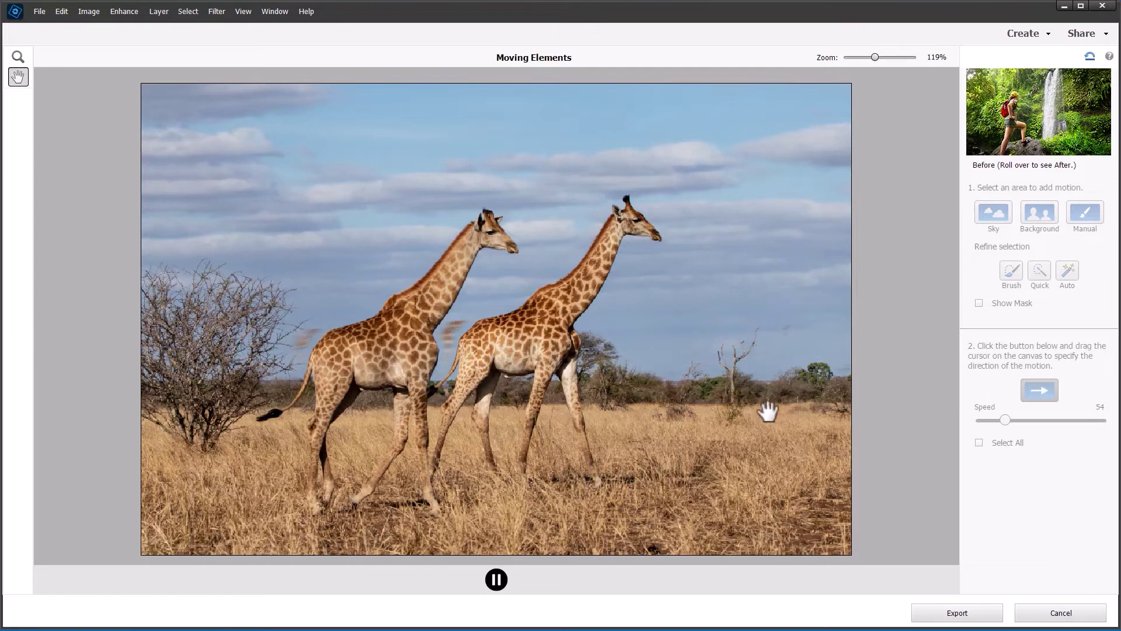
click(496, 581)
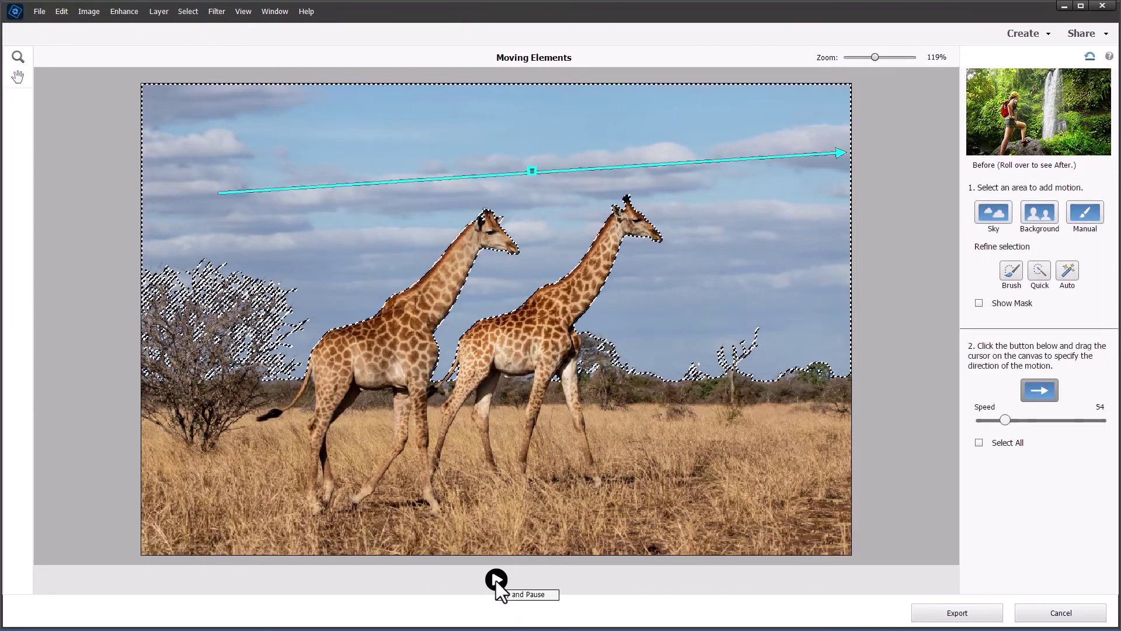
Show the mask, brush the sky around the bare tree and behind both giraffes out of the selection in Subtract mode, and preview the animation.
click(1010, 274)
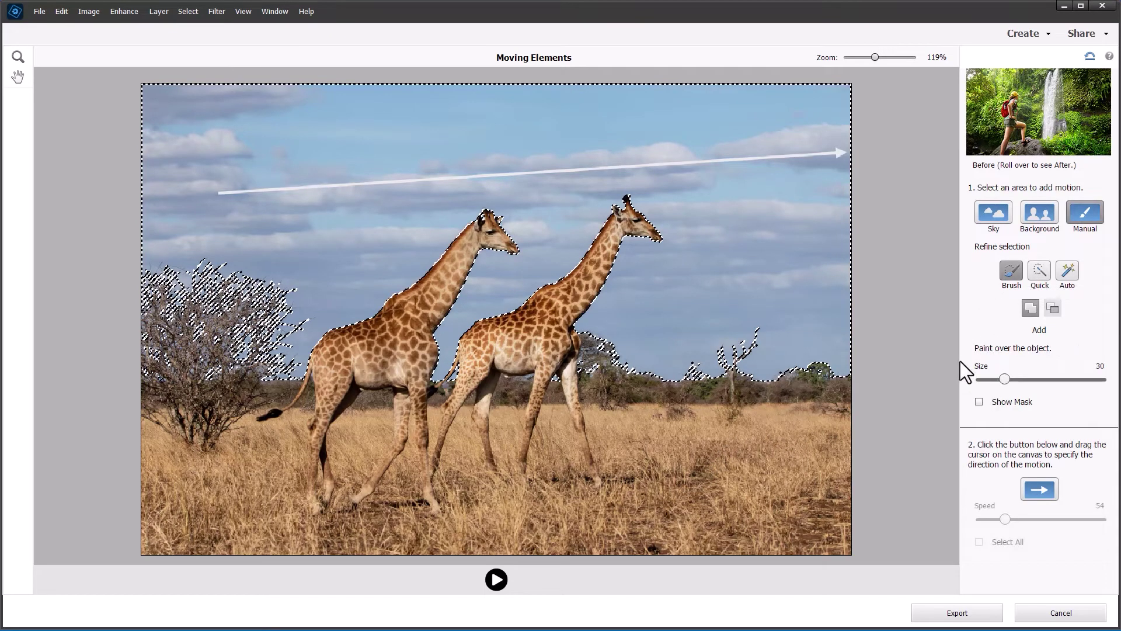
click(980, 402)
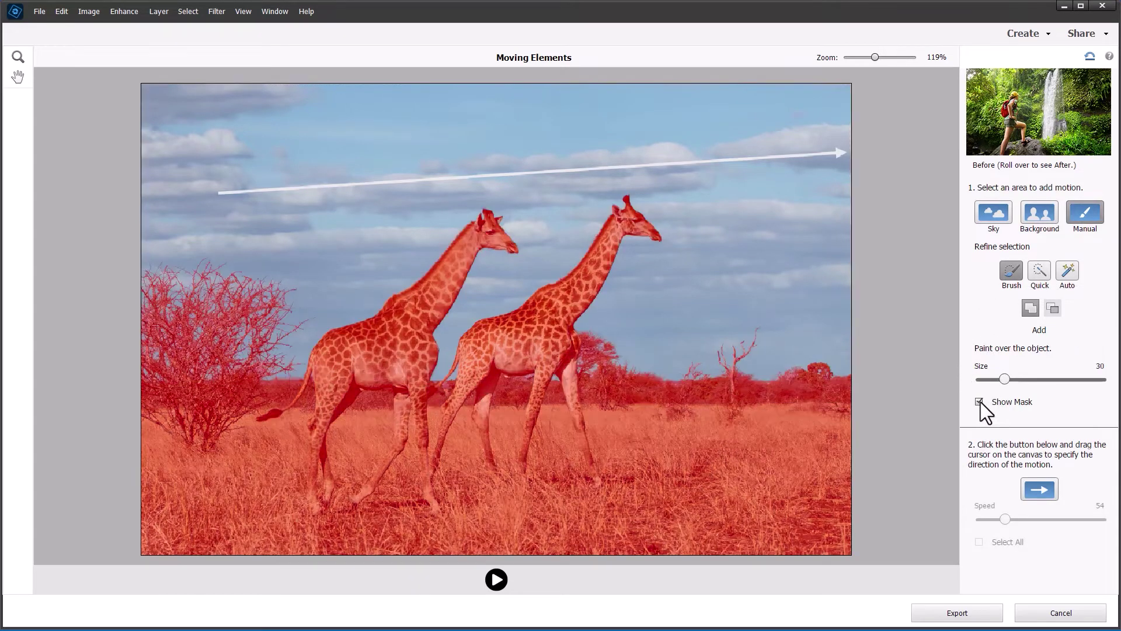
click(1052, 309)
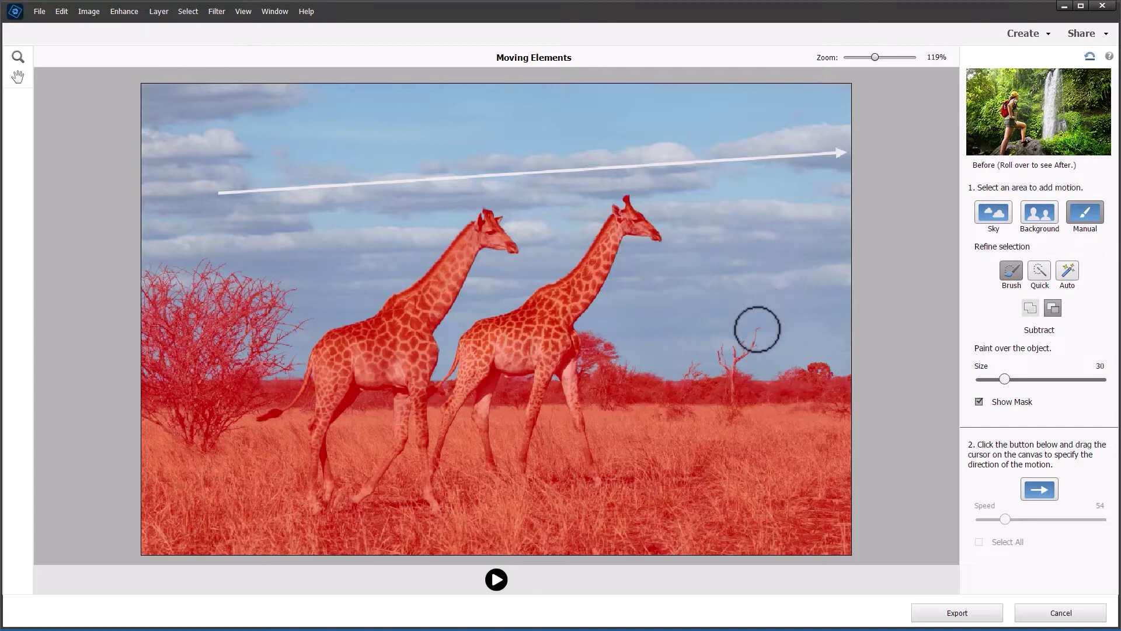
drag(758, 333, 757, 345)
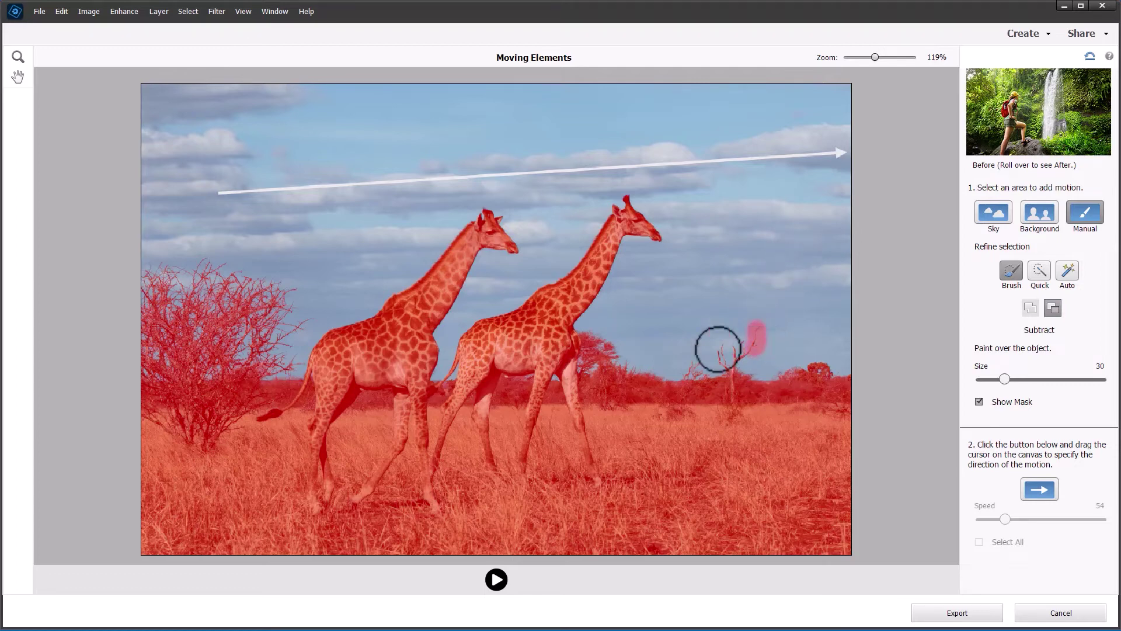
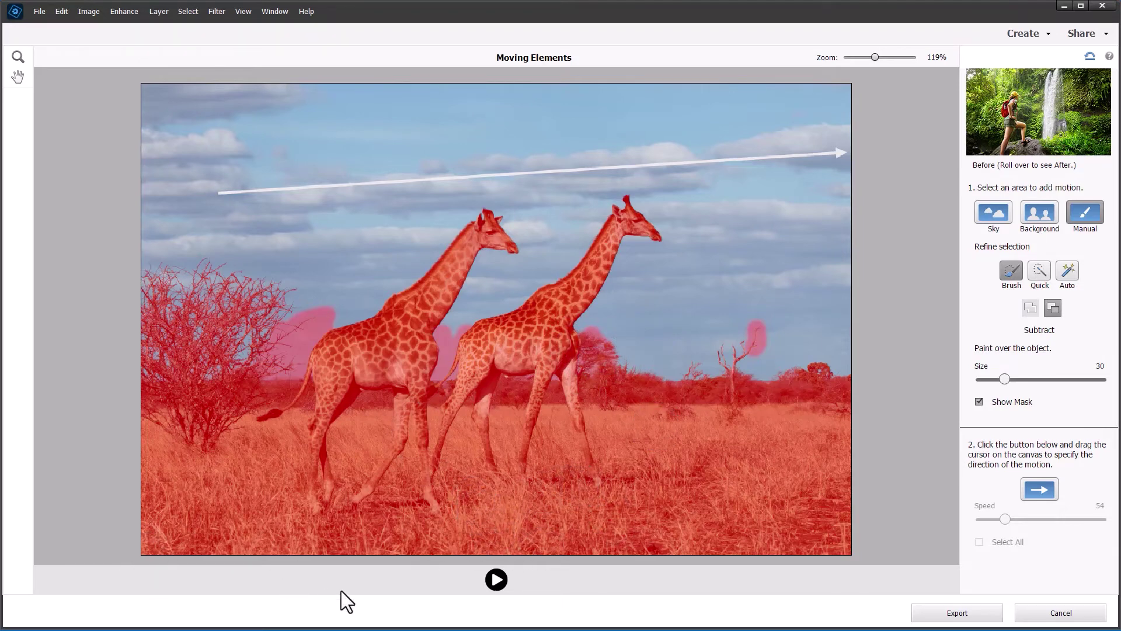
click(498, 580)
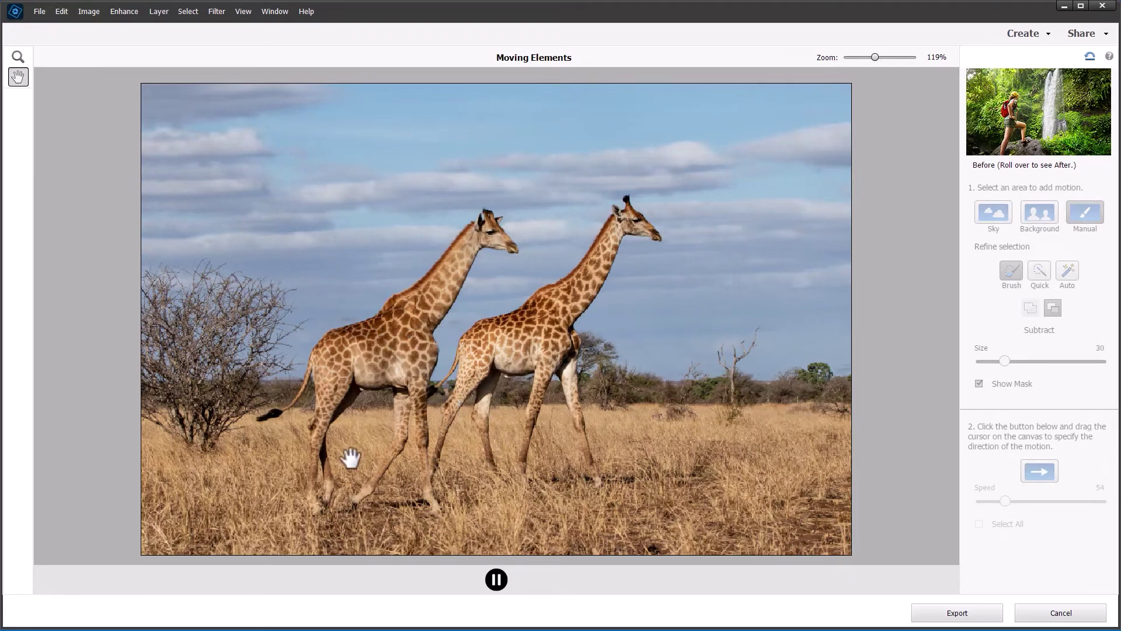
click(497, 579)
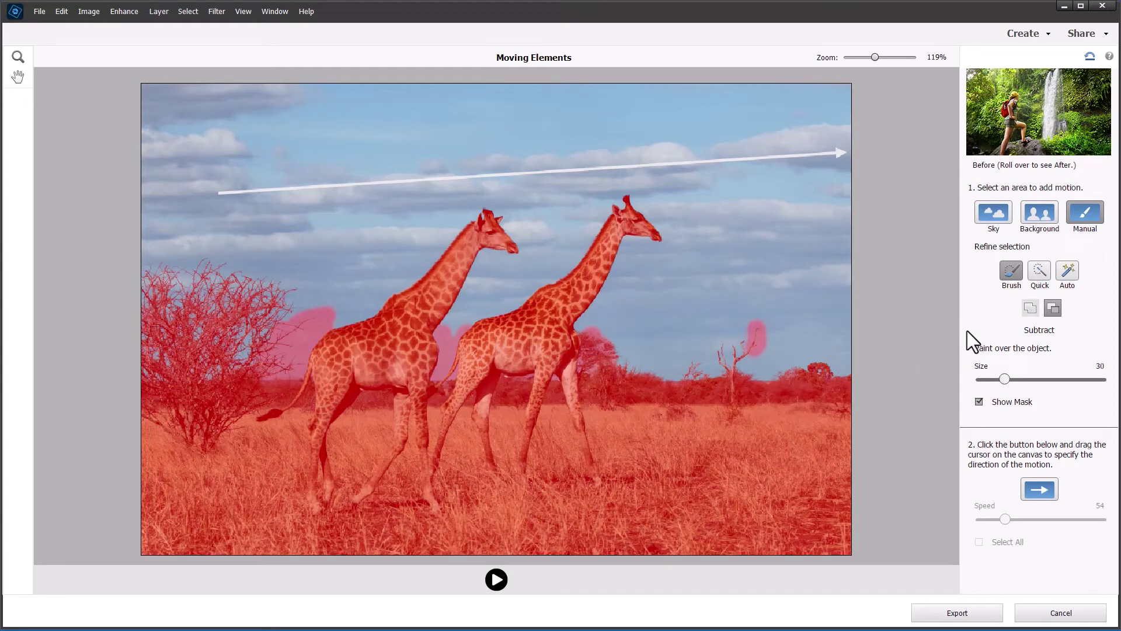
Brush the sky along both giraffes' backs out of the selection at brush size 30 and preview the animation.
mouse_move(322, 326)
mouse_down()
mouse_move(379, 318)
mouse_move(313, 326)
mouse_up()
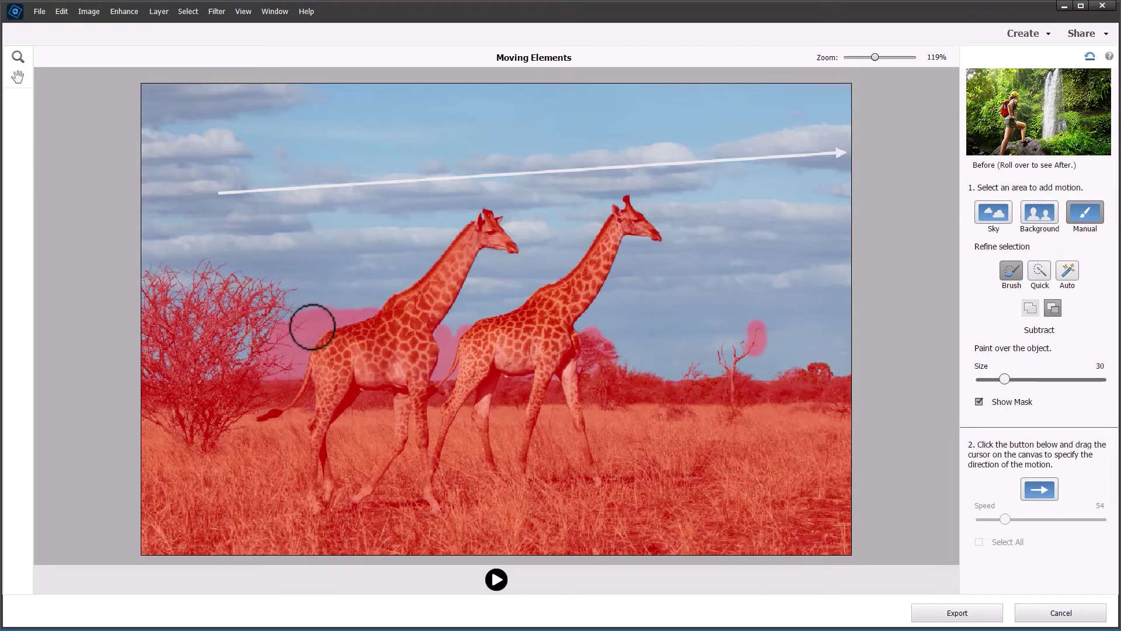
drag(453, 334, 512, 320)
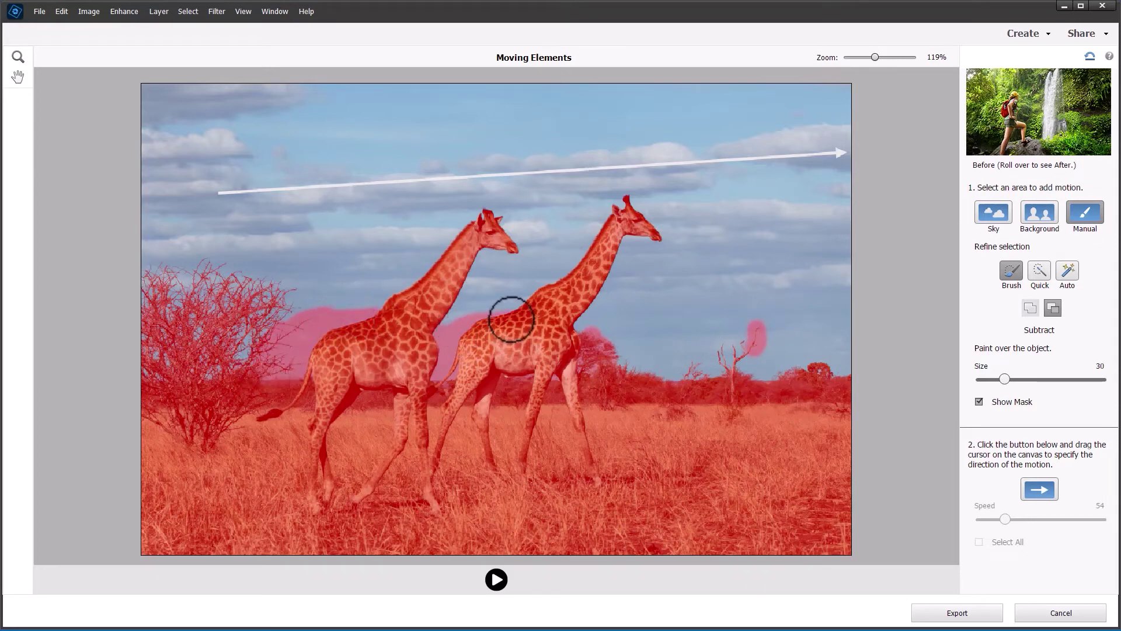
click(505, 581)
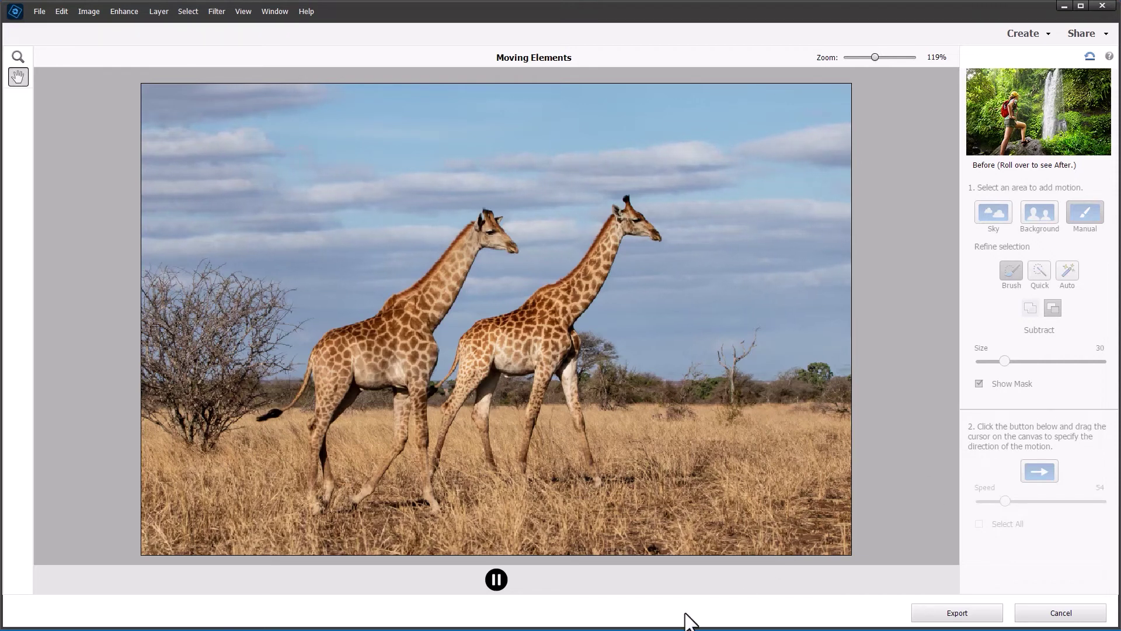
Start exporting the animation and open the choice of output file types.
click(957, 613)
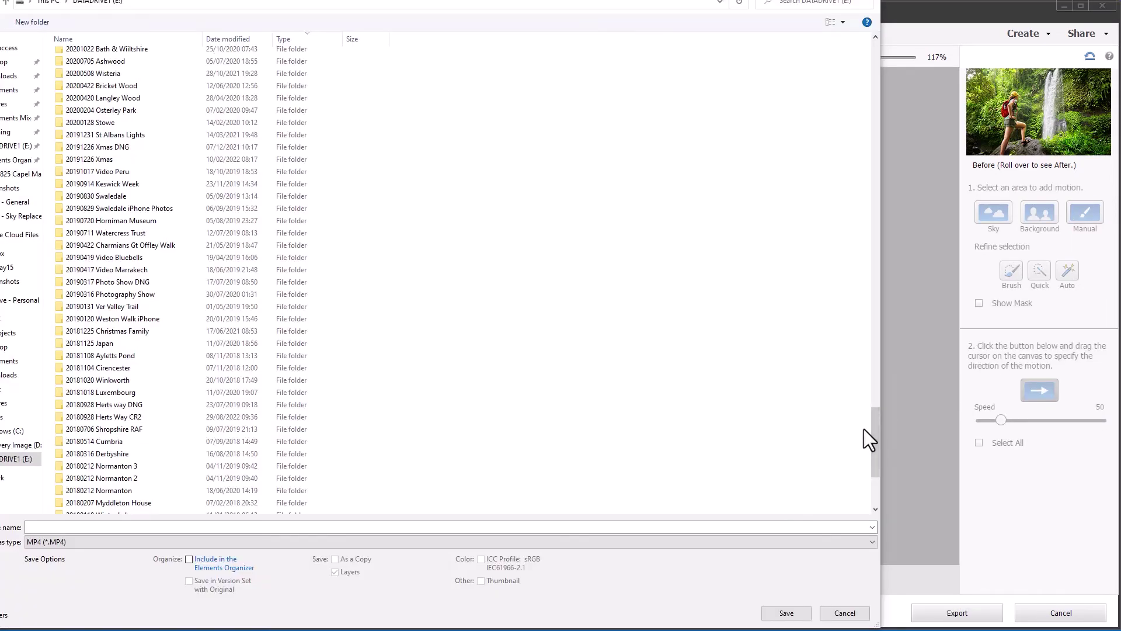
click(872, 542)
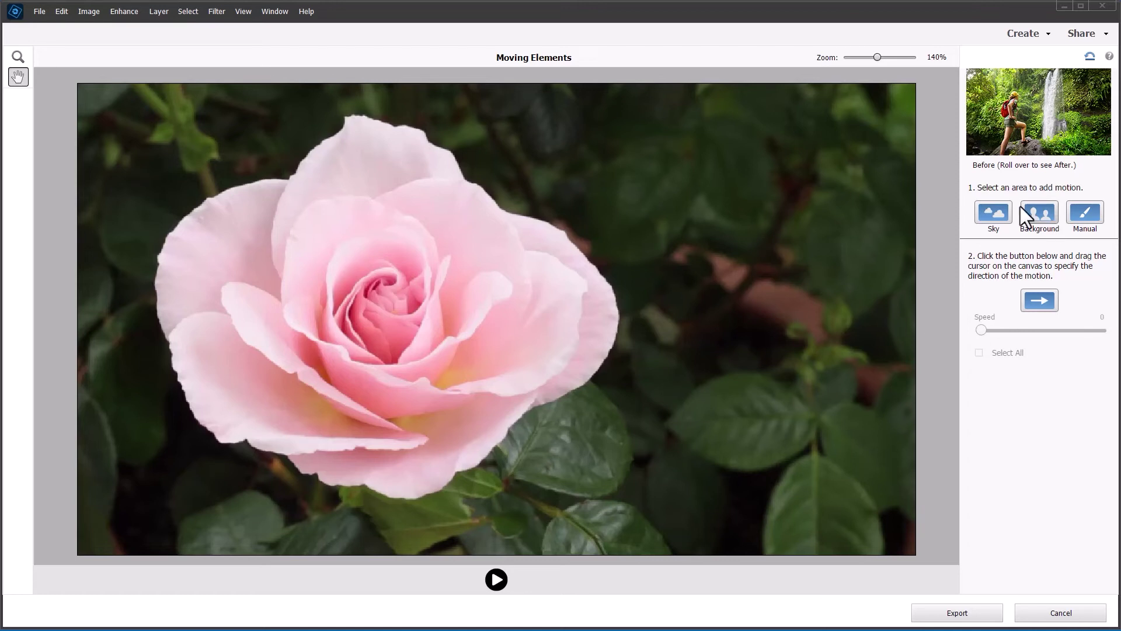
Select the background of the rose photo automatically and invert the selection to cover the rose.
click(1042, 211)
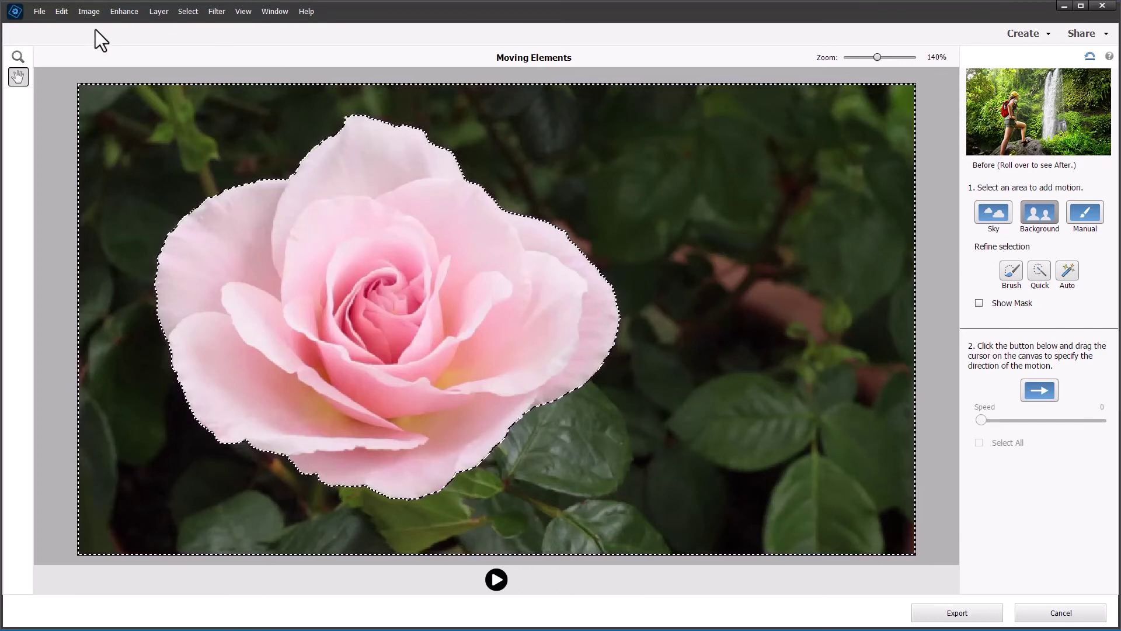
click(196, 11)
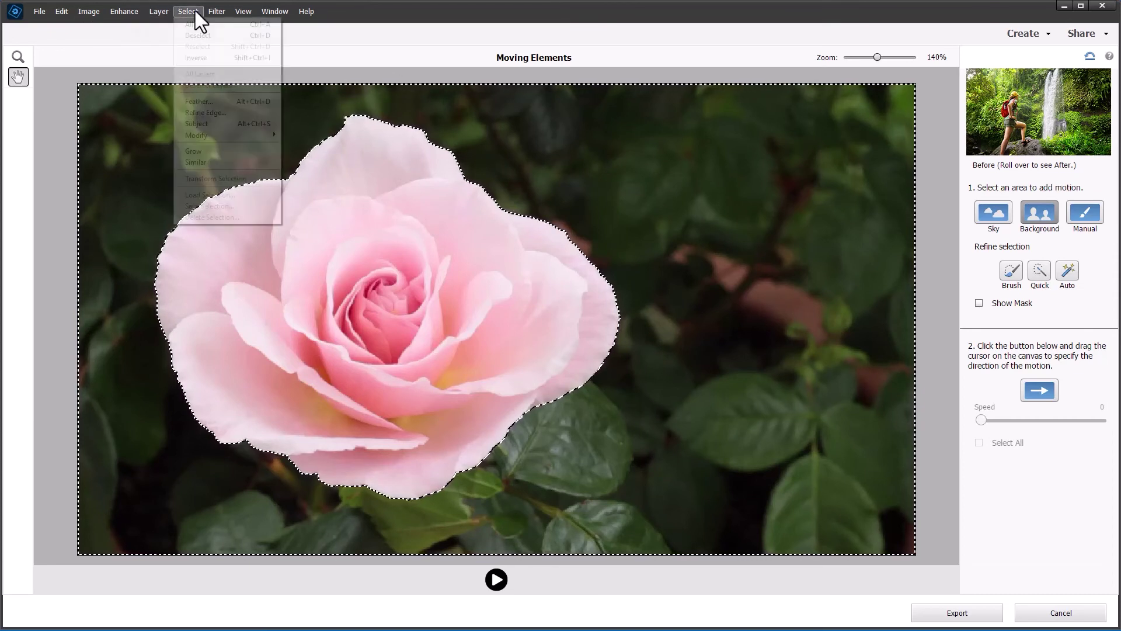
click(202, 57)
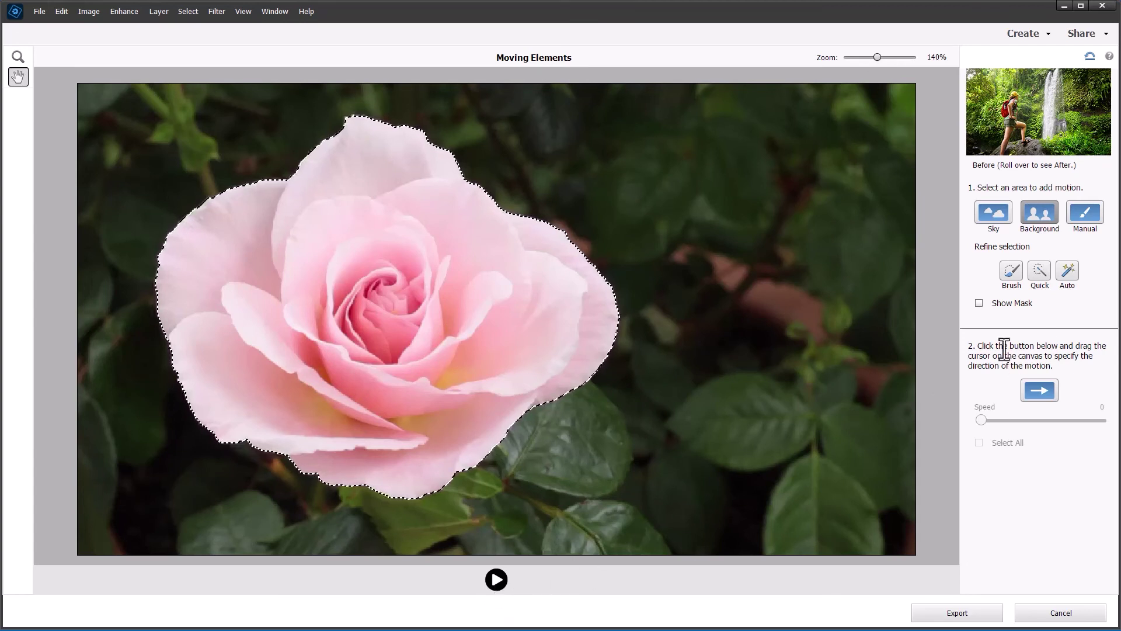
Draw eight short motion arrows clockwise around the rose's petals with all arrows at speed 66, and preview the animation.
click(1034, 389)
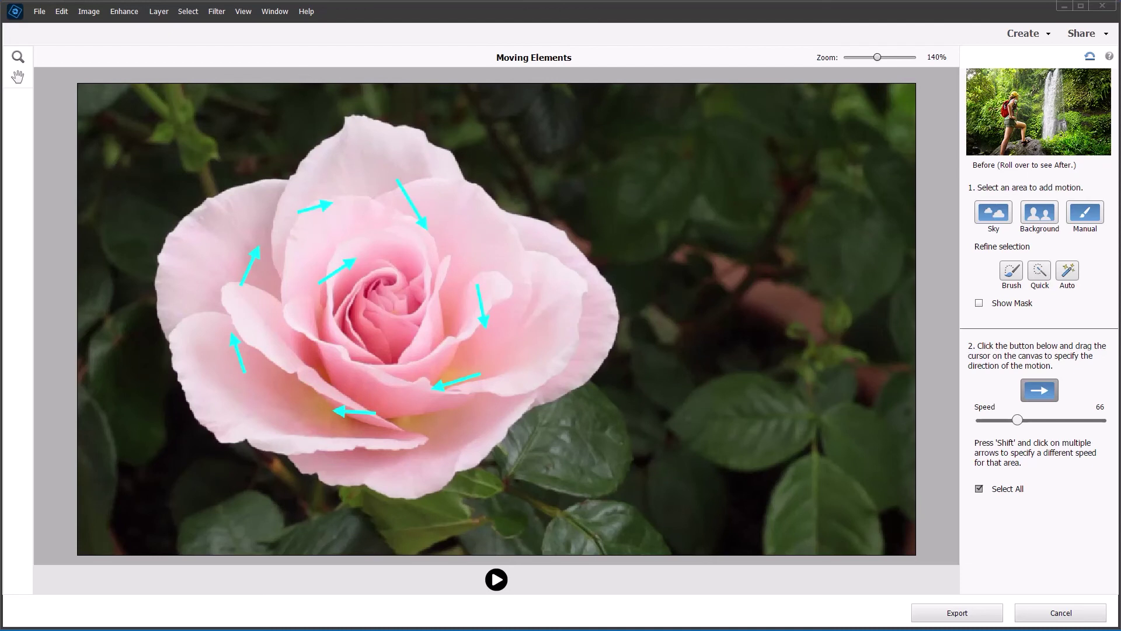
click(1033, 396)
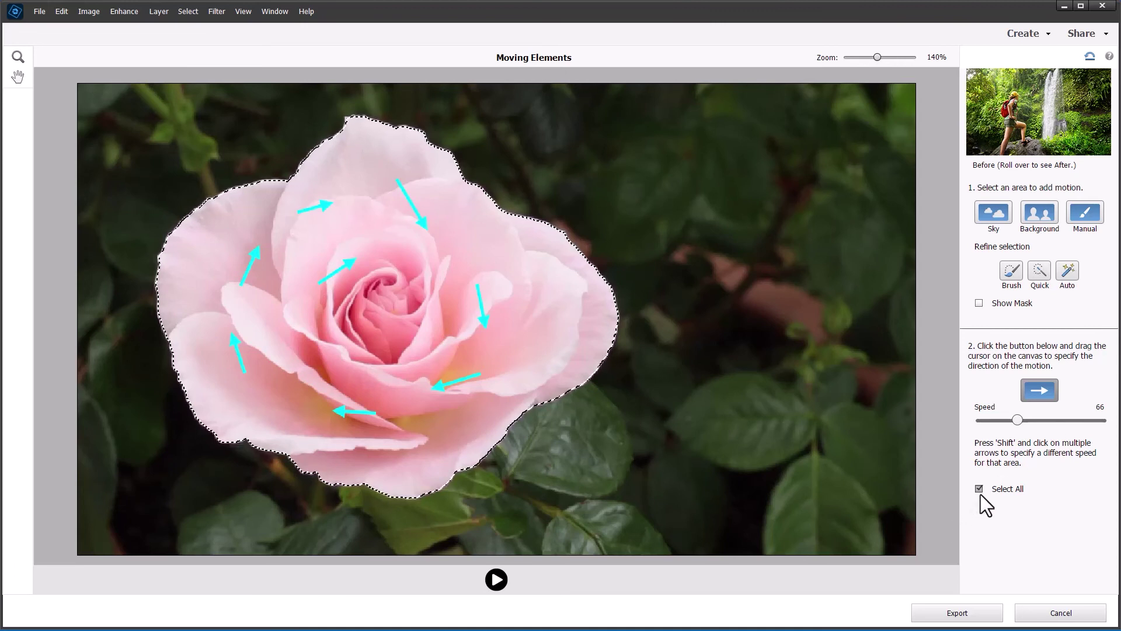
click(497, 579)
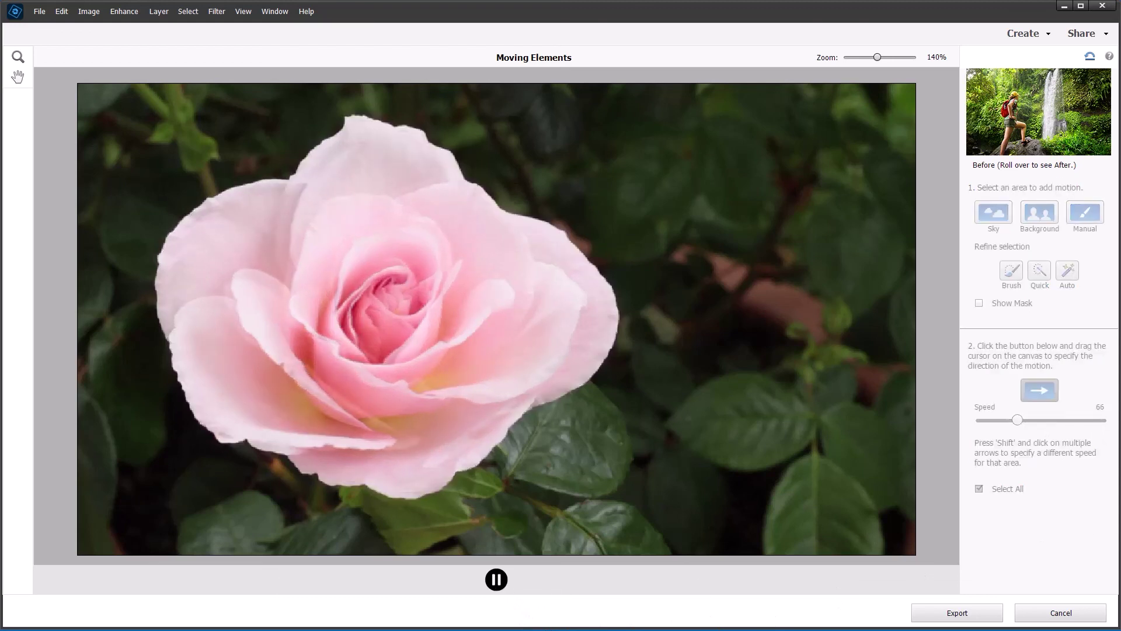